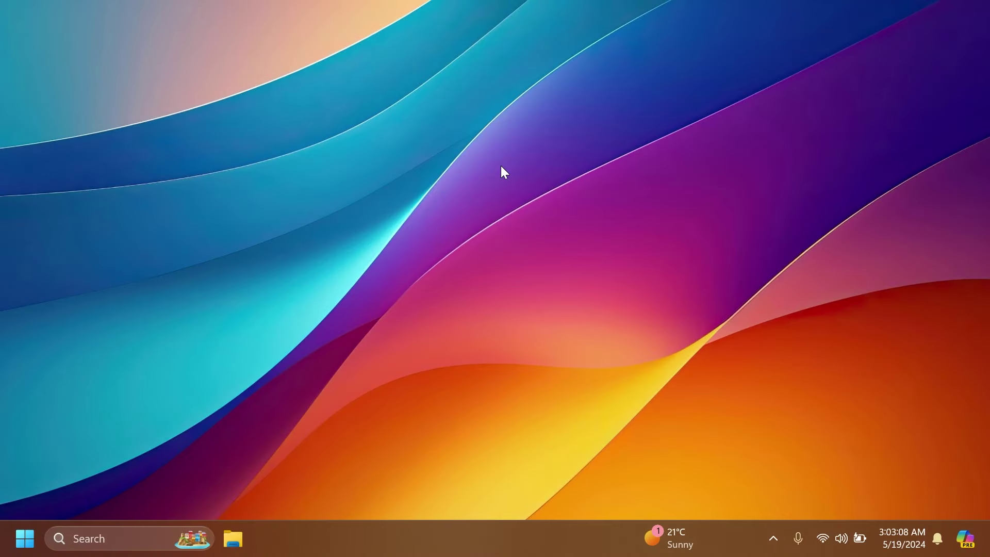
Step: View the system About information in Settings, then close Settings
key(super+Pause)
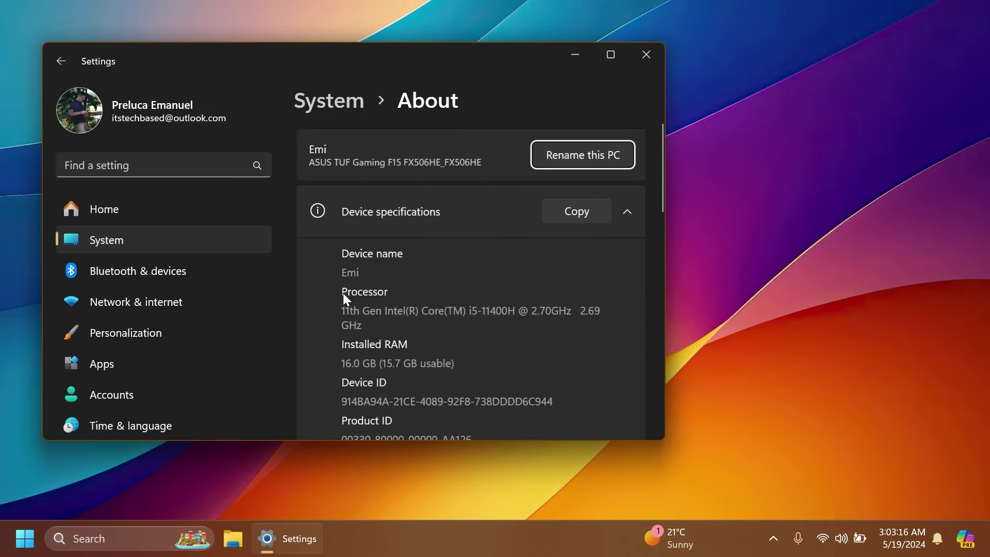
scroll(342, 292, down, 10)
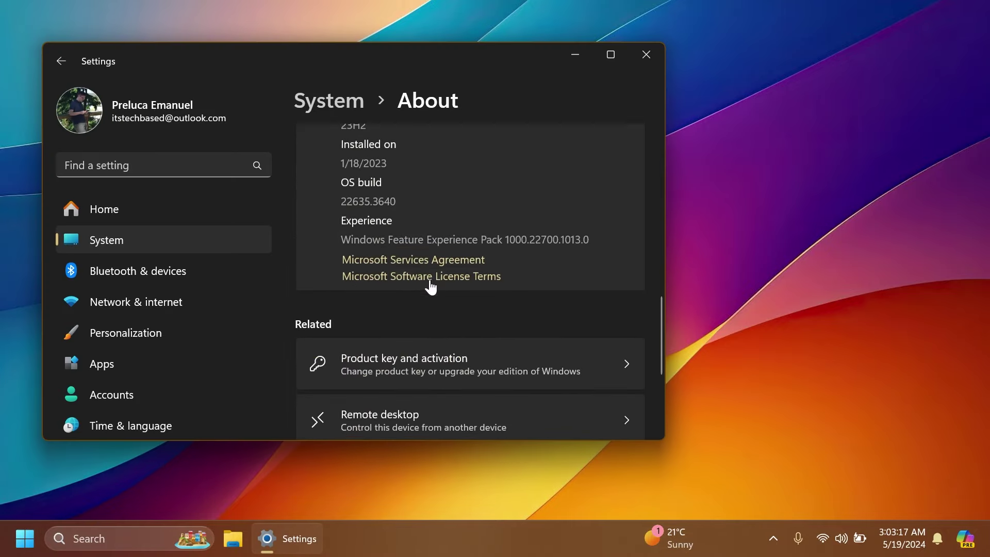
scroll(395, 212, up, 2)
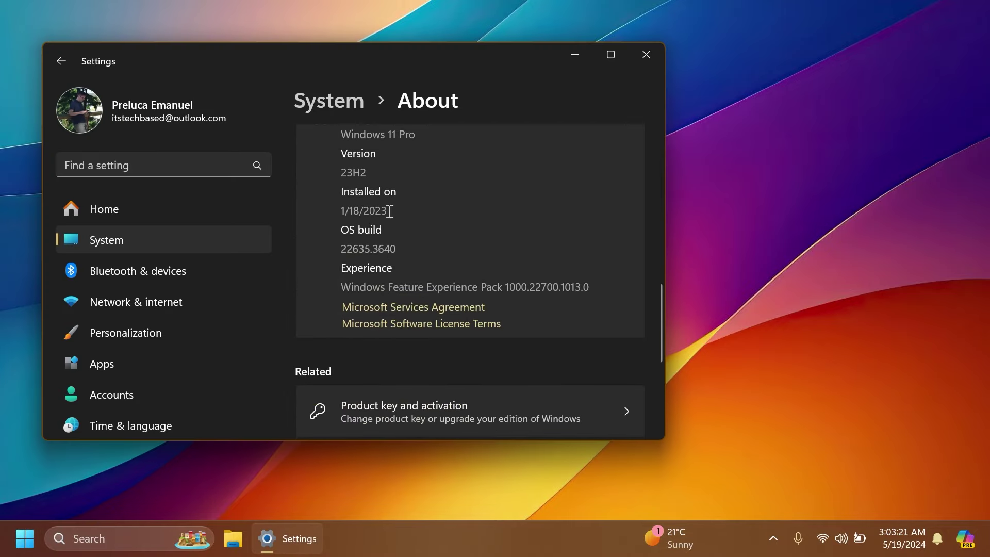
click(647, 56)
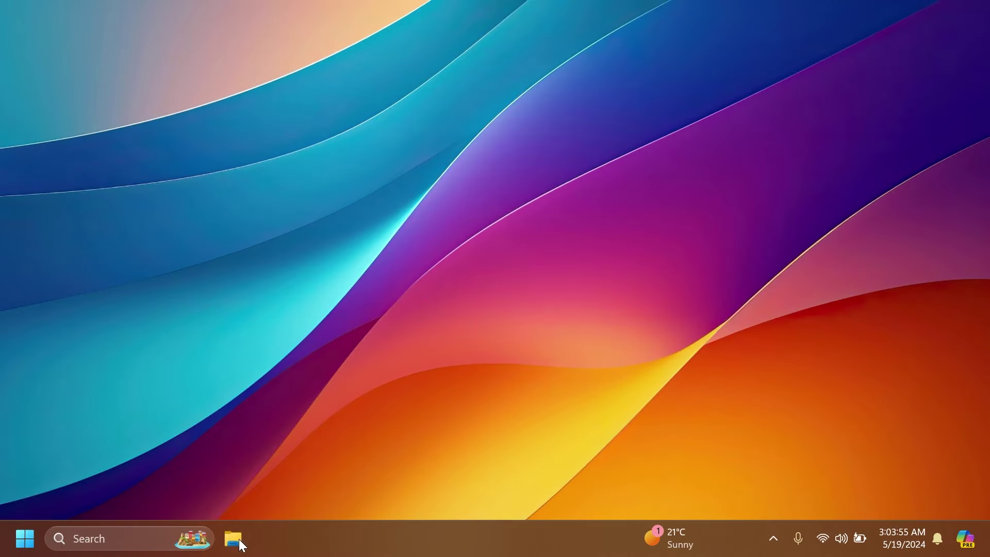
Step: Open File Explorer and view the empty Favorites and Shared sections on Home
click(238, 540)
drag(528, 50, 517, 41)
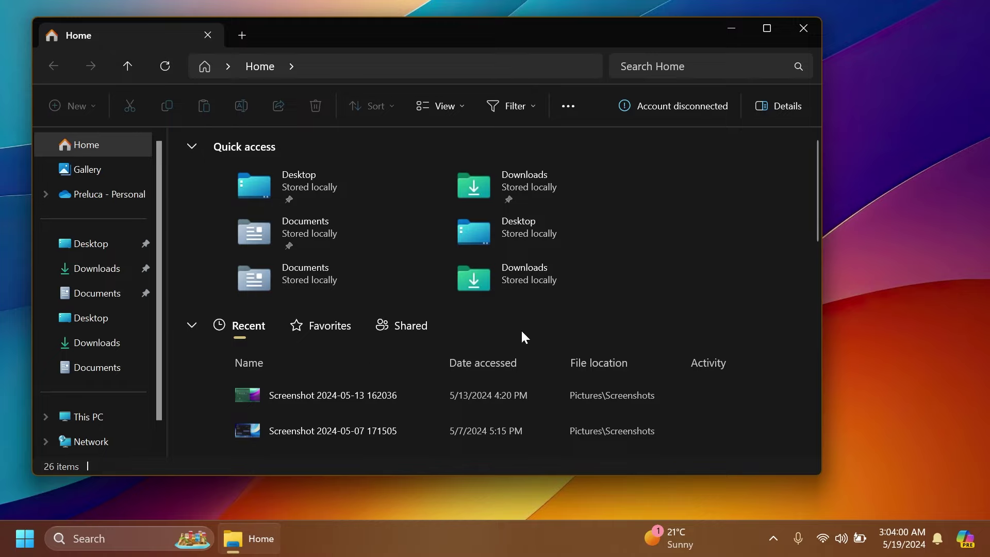
click(304, 325)
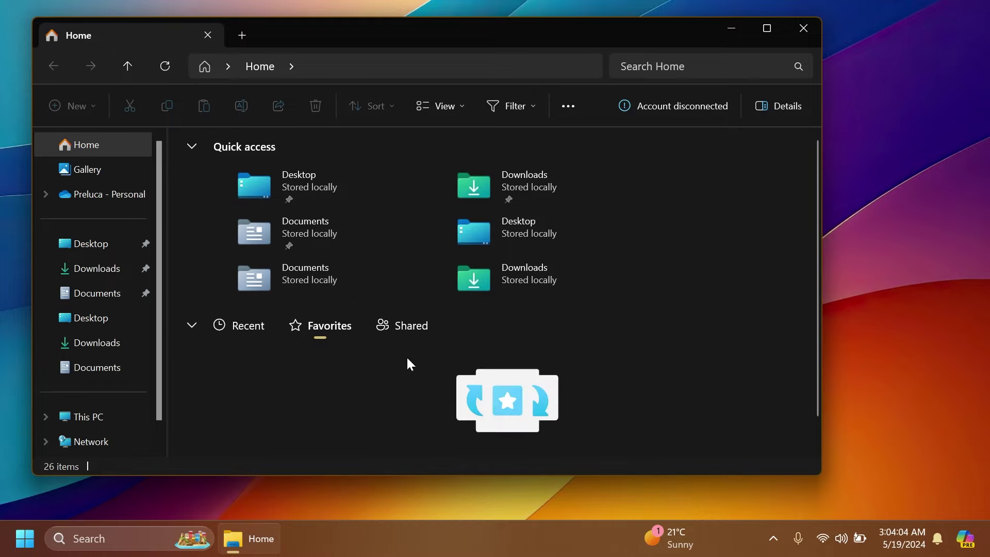
scroll(407, 355, down, 1)
drag(503, 18, 502, 9)
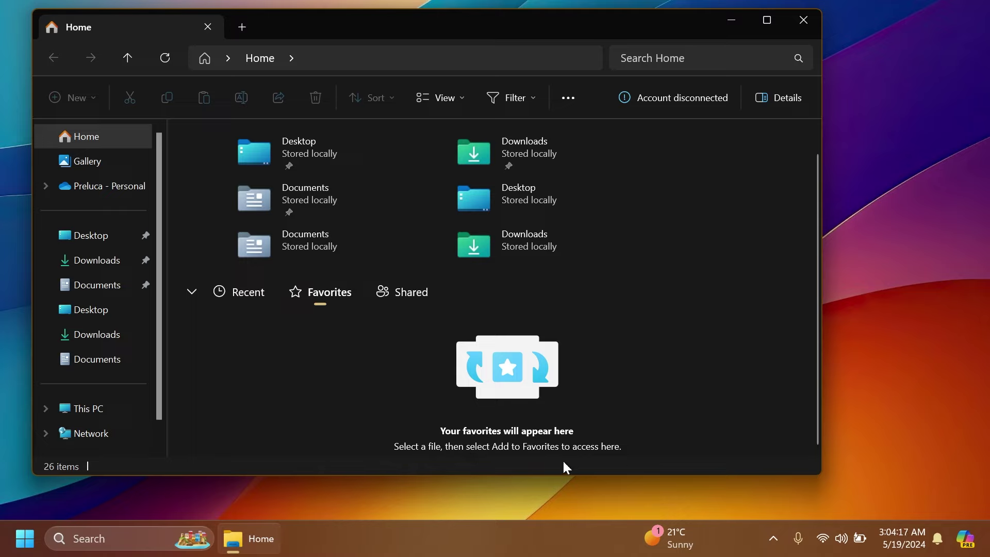
click(405, 293)
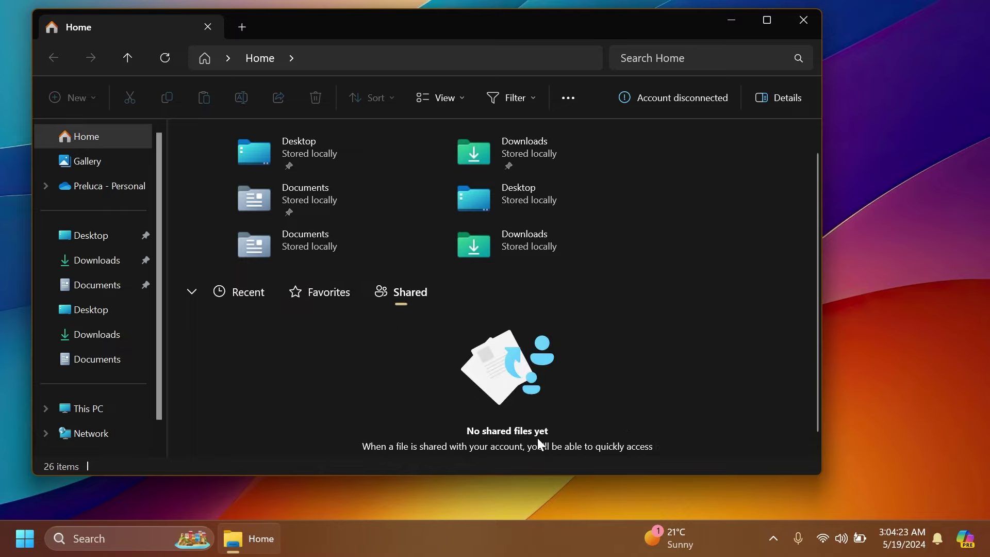
scroll(395, 382, down, 1)
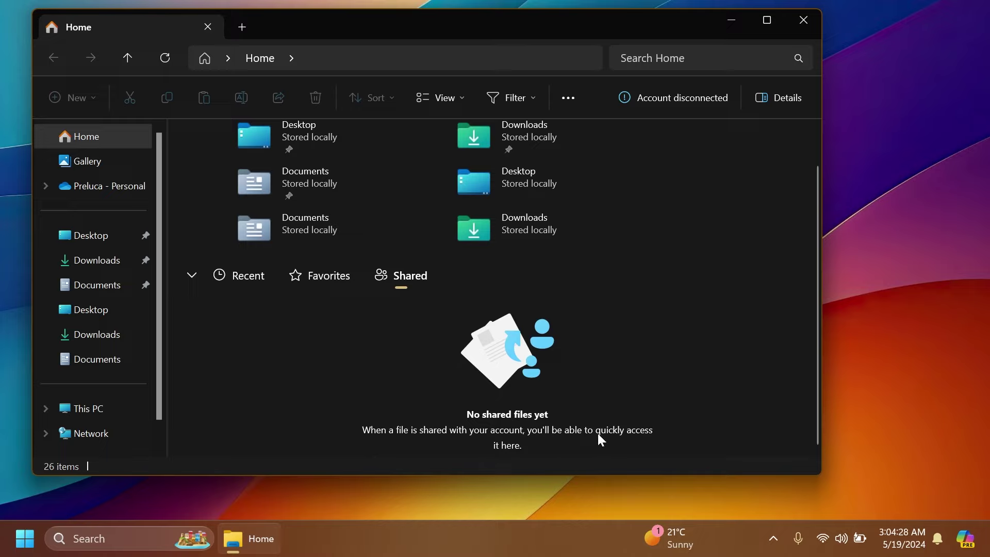
scroll(355, 375, up, 1)
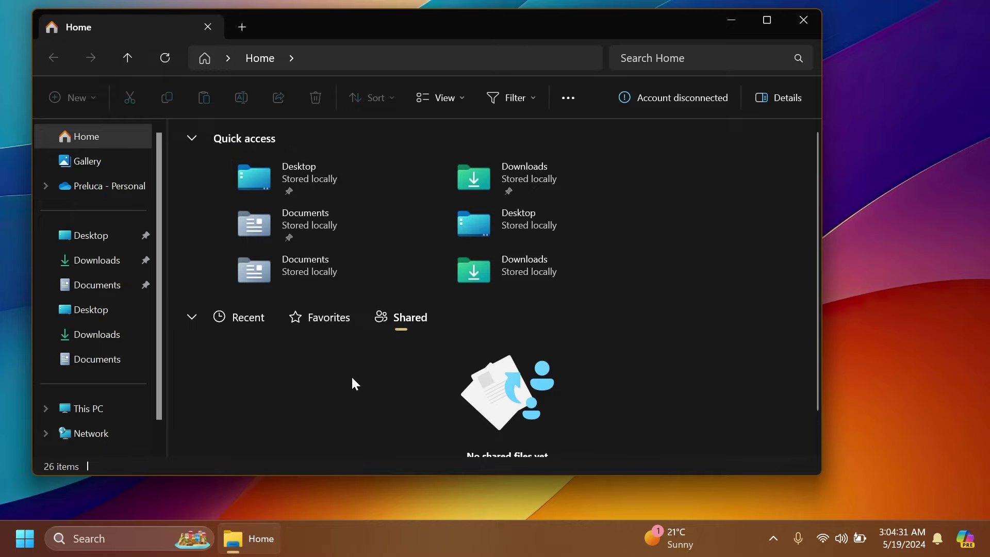
Step: In Downloads, add the smooth gradient AI-generated 4K wallpaper to Favorites
click(129, 261)
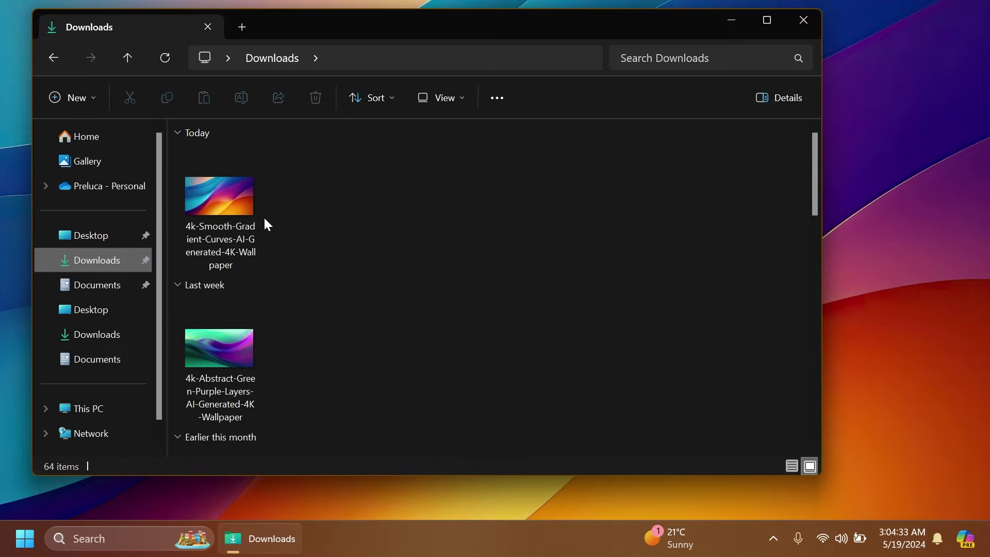
click(223, 202)
right_click(223, 201)
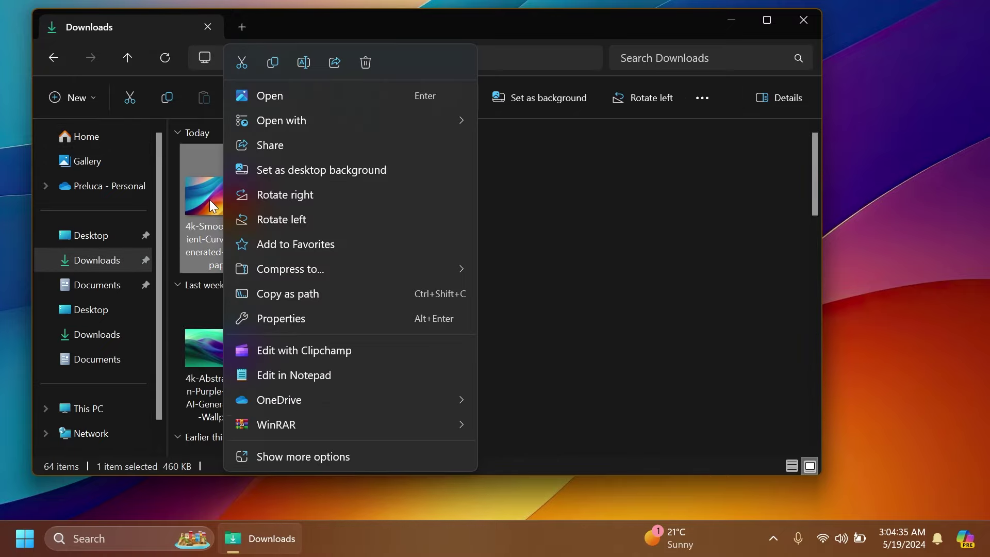
click(288, 244)
Step: Check that the wallpaper now appears under Favorites on the Home page
click(93, 137)
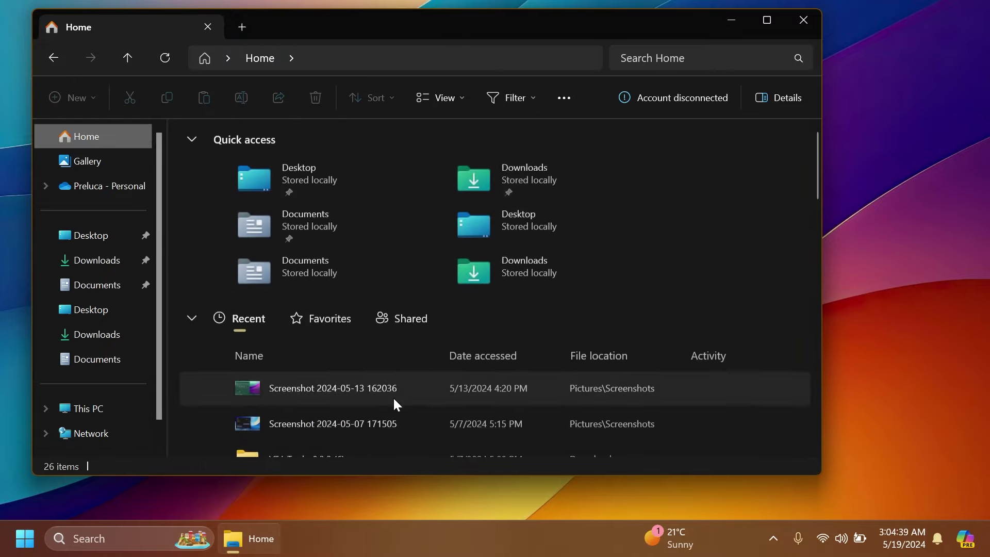
click(323, 318)
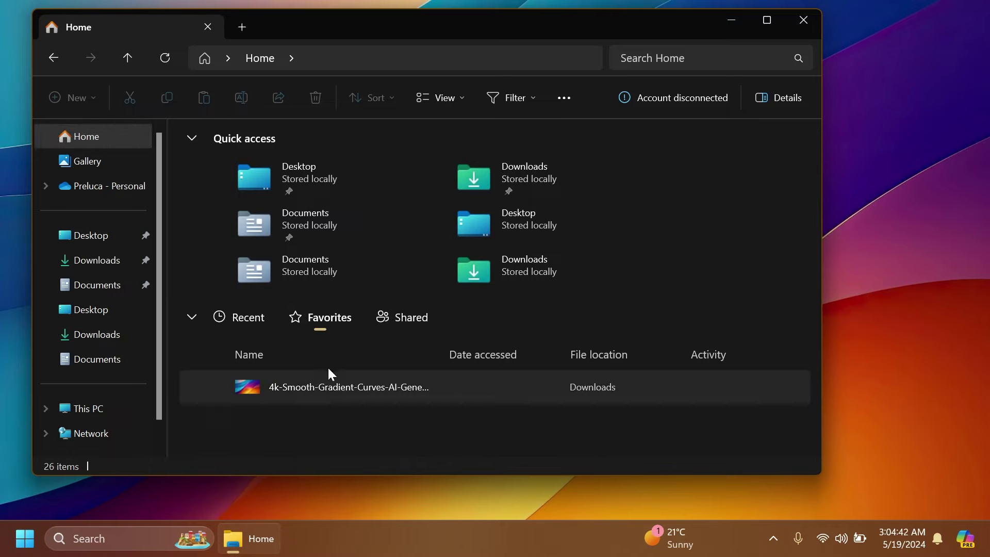
click(486, 393)
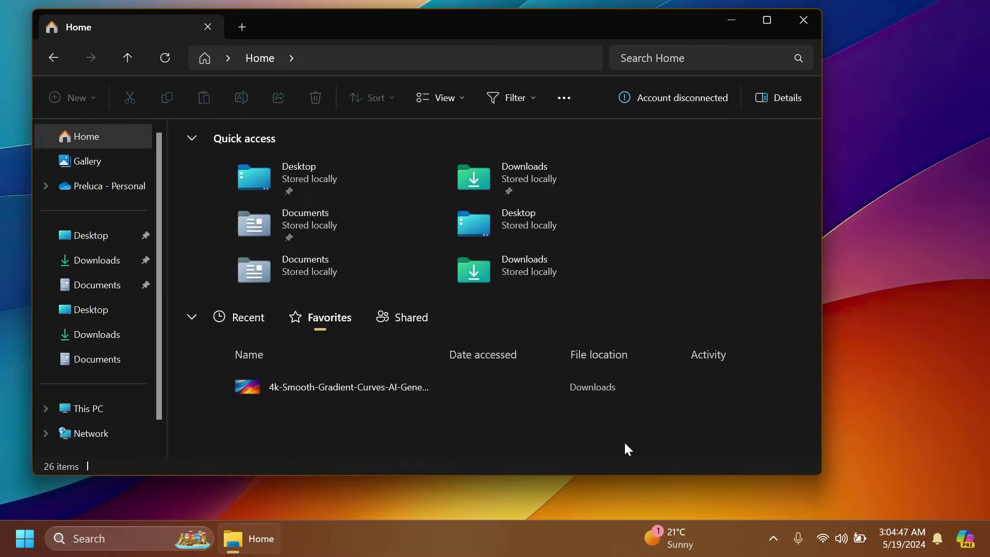
click(349, 436)
click(398, 326)
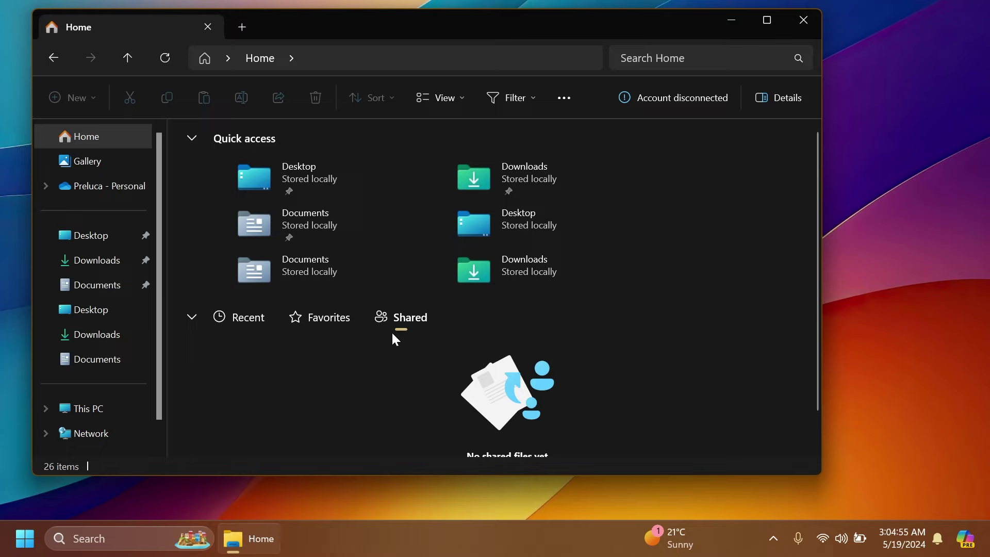
click(326, 328)
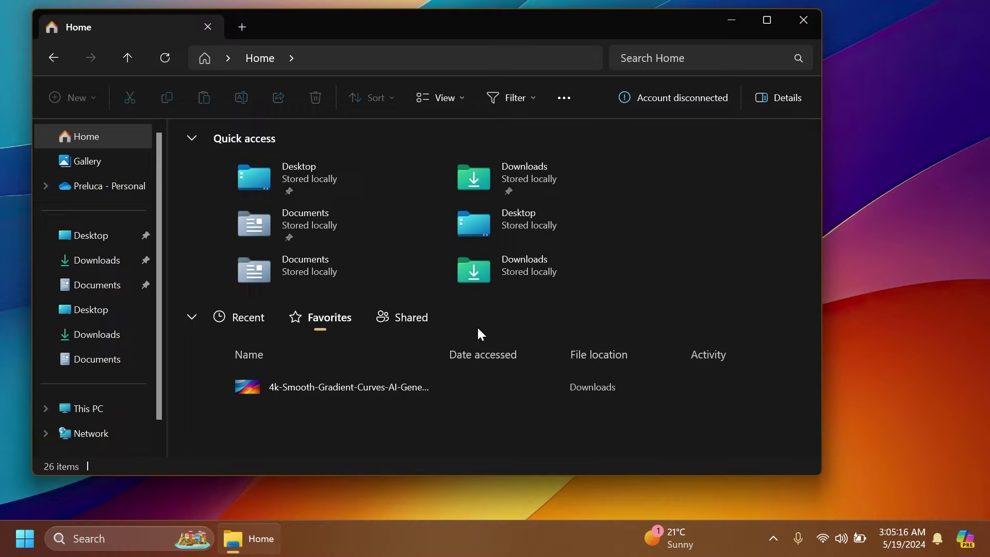
Step: Open the Create Archive dialog for the Downloads wallpaper via Compress to > Additional options
click(89, 261)
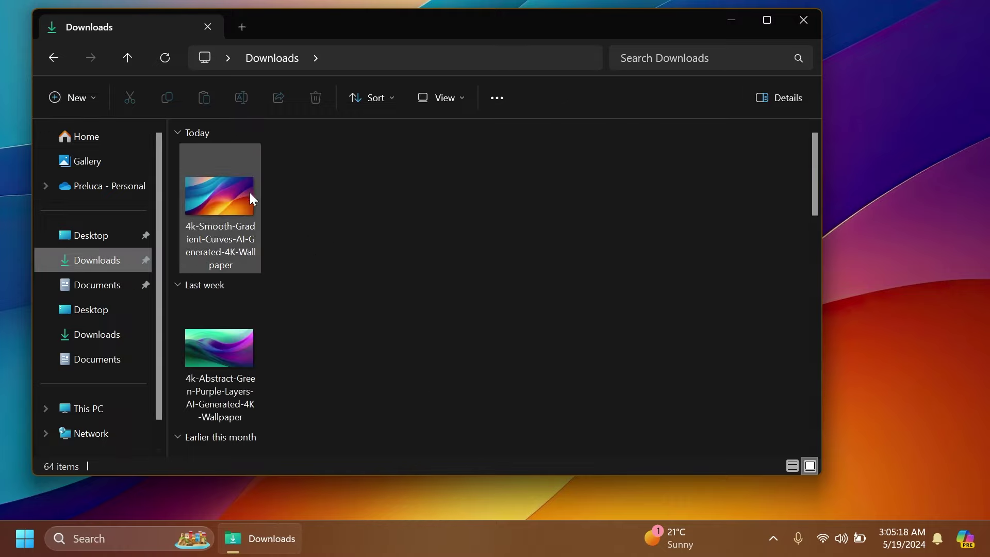
click(222, 199)
right_click(219, 201)
mouse_move(348, 276)
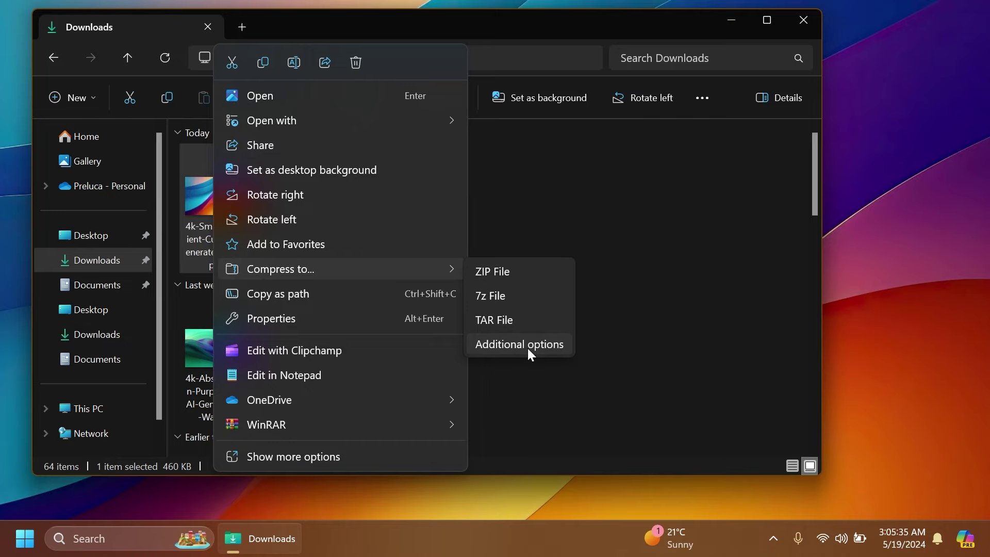
click(527, 346)
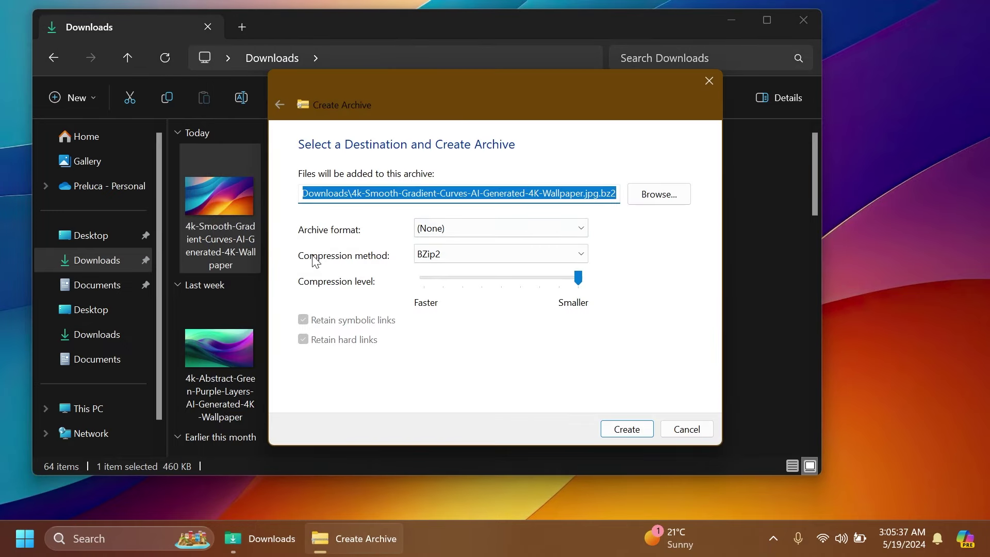
Step: Review the archive options, leaving format at None and compression method at BZip2
click(477, 232)
click(477, 232)
click(493, 253)
click(384, 259)
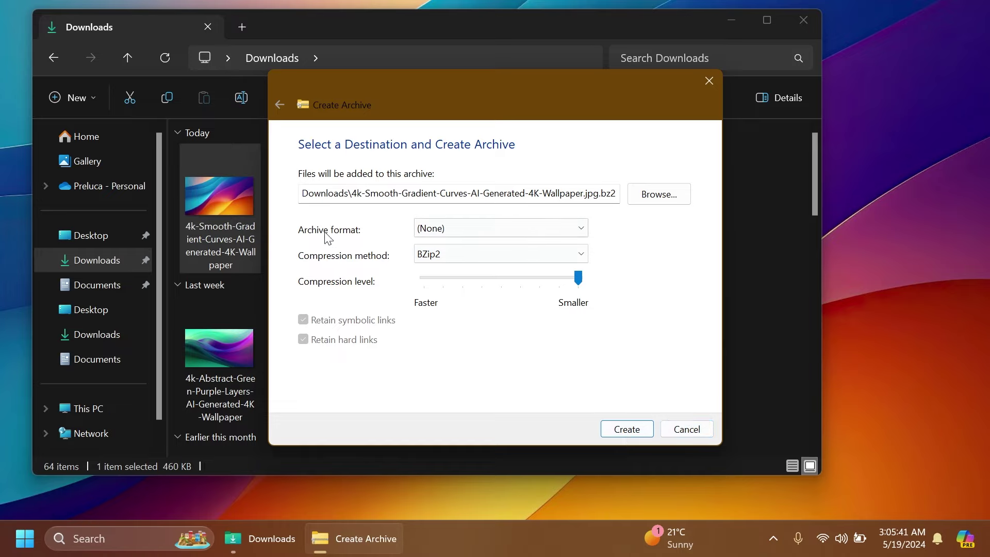
click(448, 257)
click(384, 263)
click(457, 224)
click(369, 305)
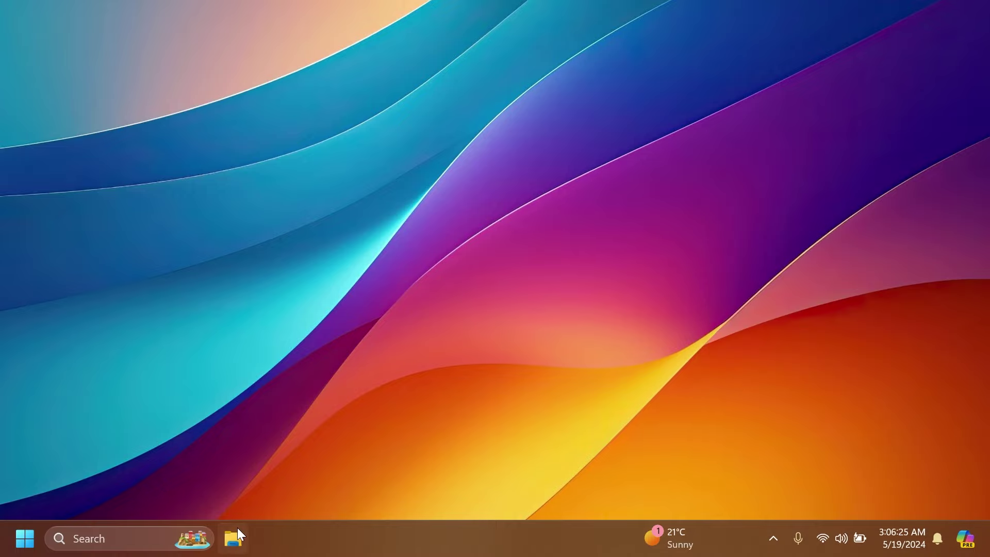
Step: Open File Explorer on Home and close its window again
click(235, 537)
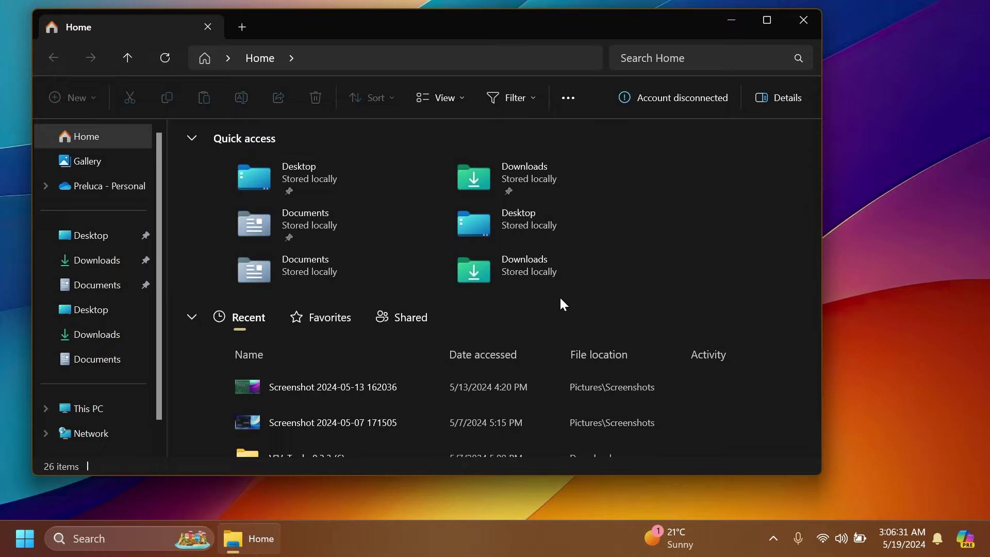
click(803, 20)
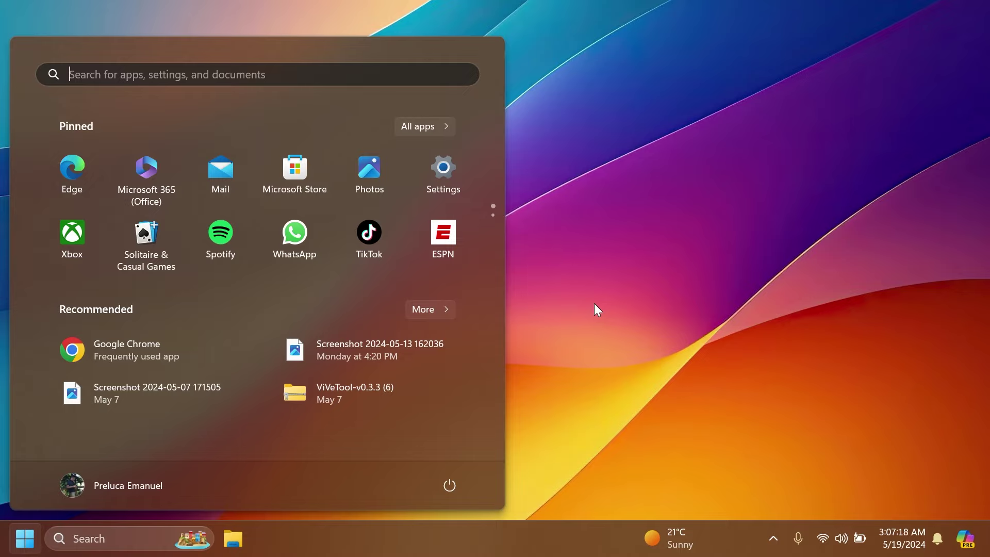
Step: Show the All apps list in the Start menu
click(419, 127)
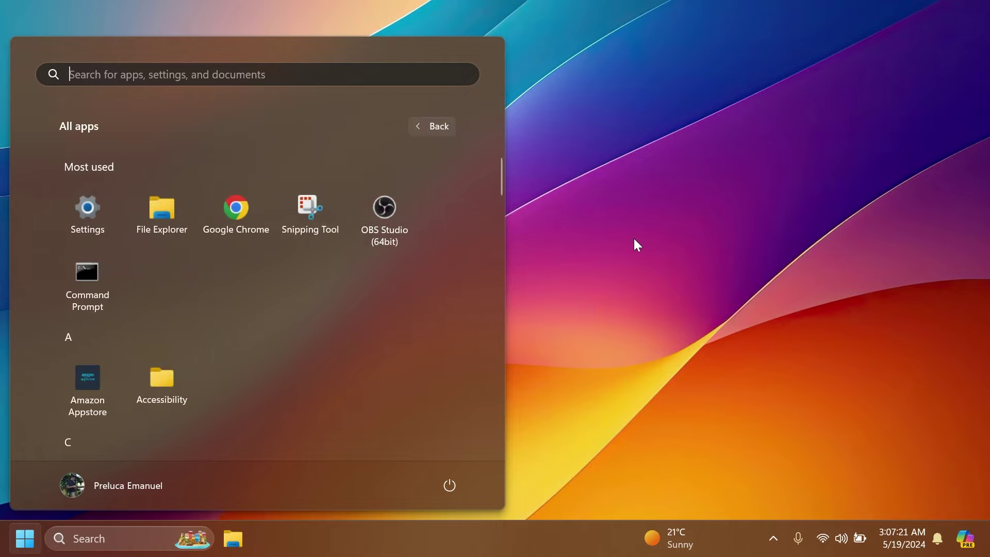
click(562, 218)
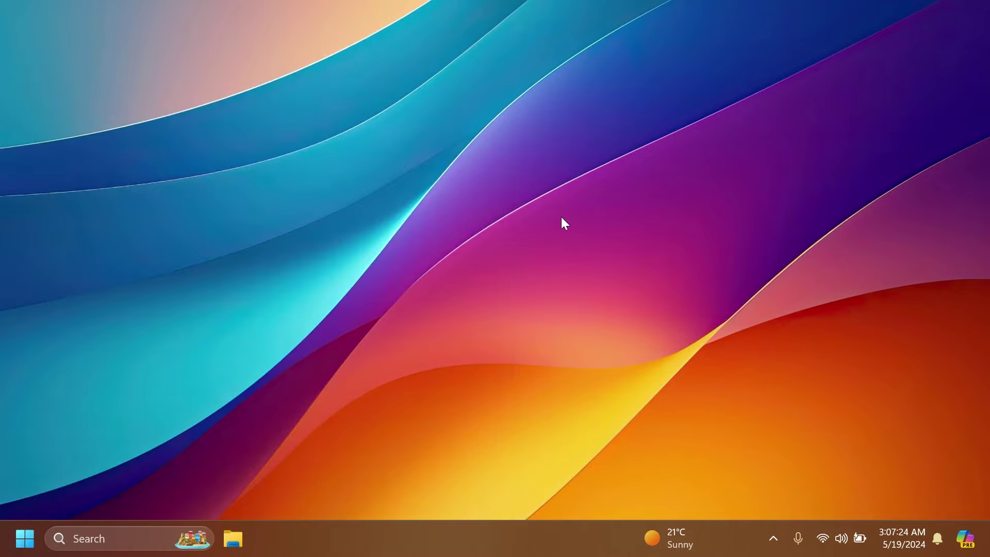